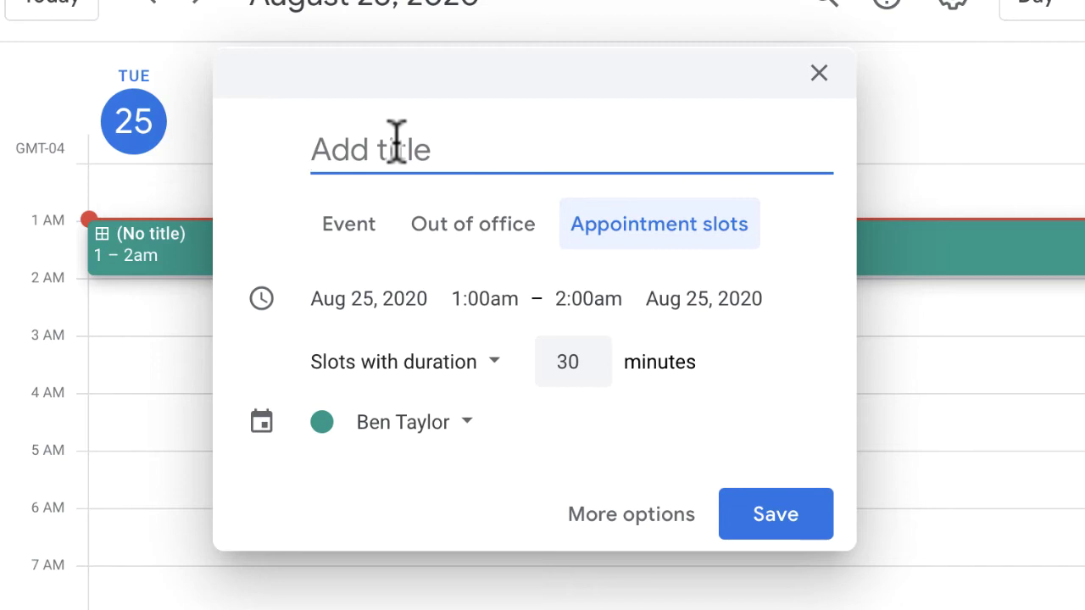
# Step: Title the appointment slots with the teacher's name in possessive form followed by "Virtual Office Hours"
pyautogui.write('Spanis')
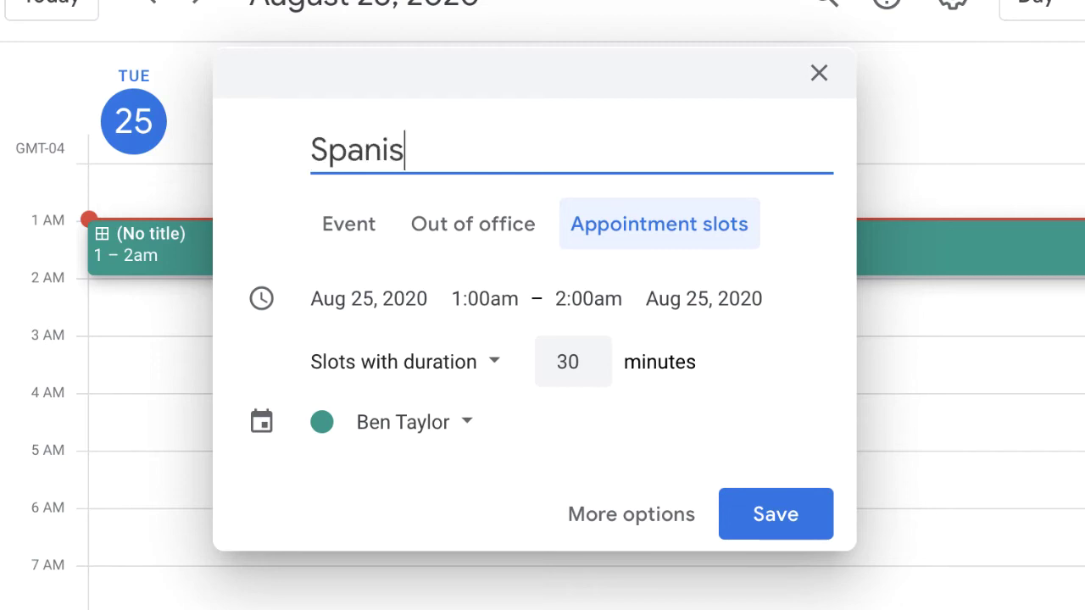
pyautogui.write('h Virtual Office Hours')
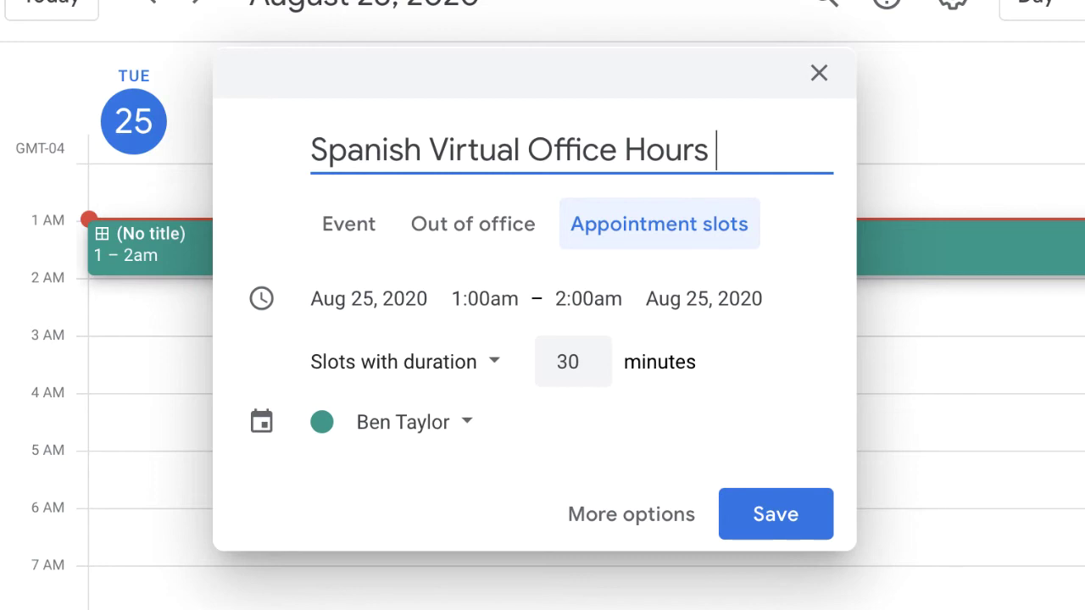
pyautogui.doubleClick(397, 160)
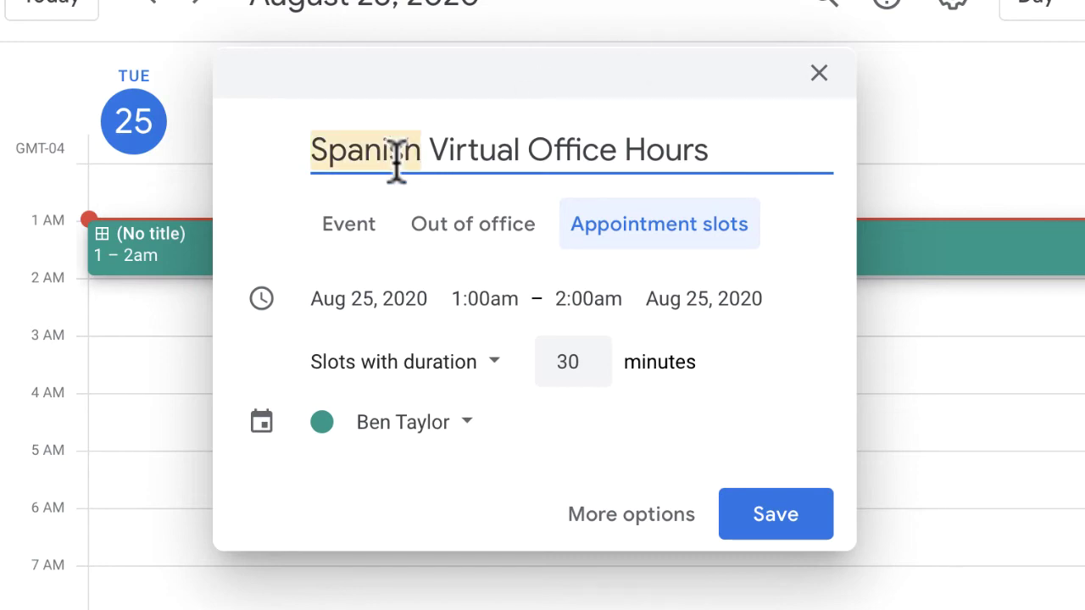
pyautogui.write('Mr. Taylor')
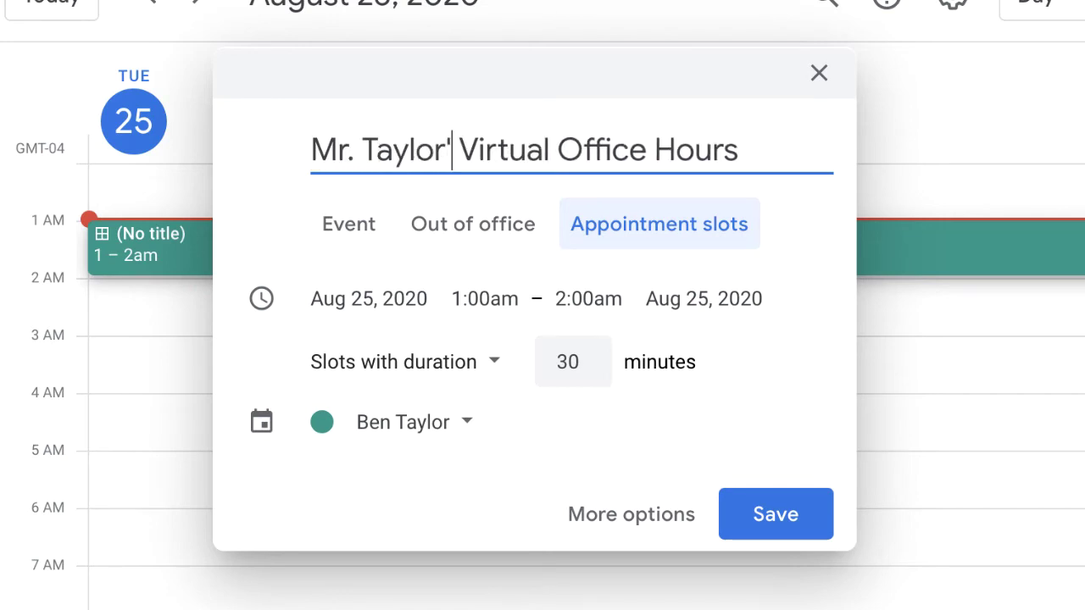
pyautogui.write("'s")
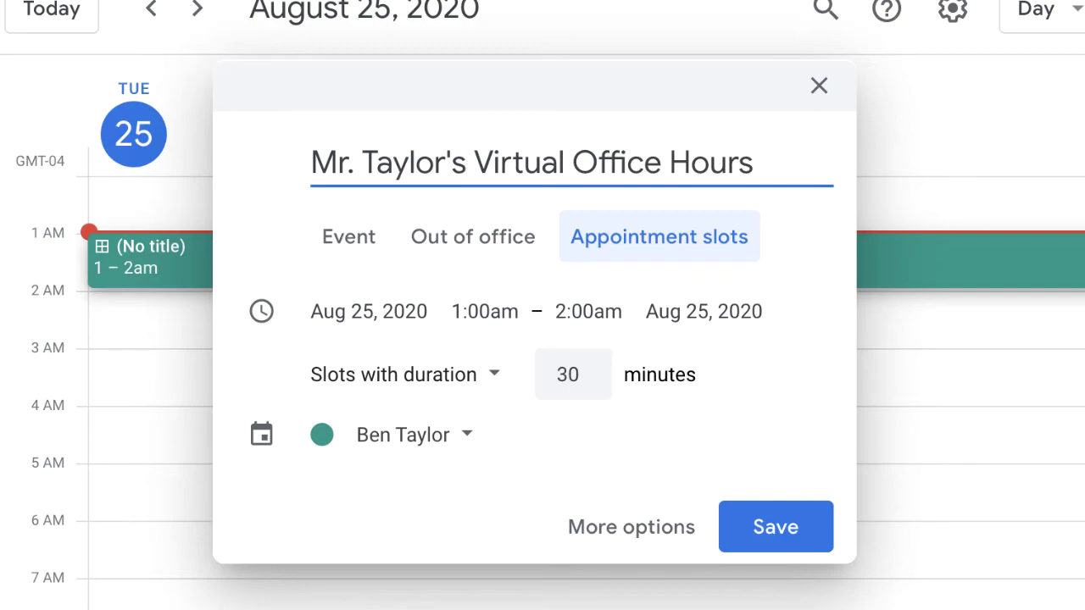
pyautogui.click(297, 270)
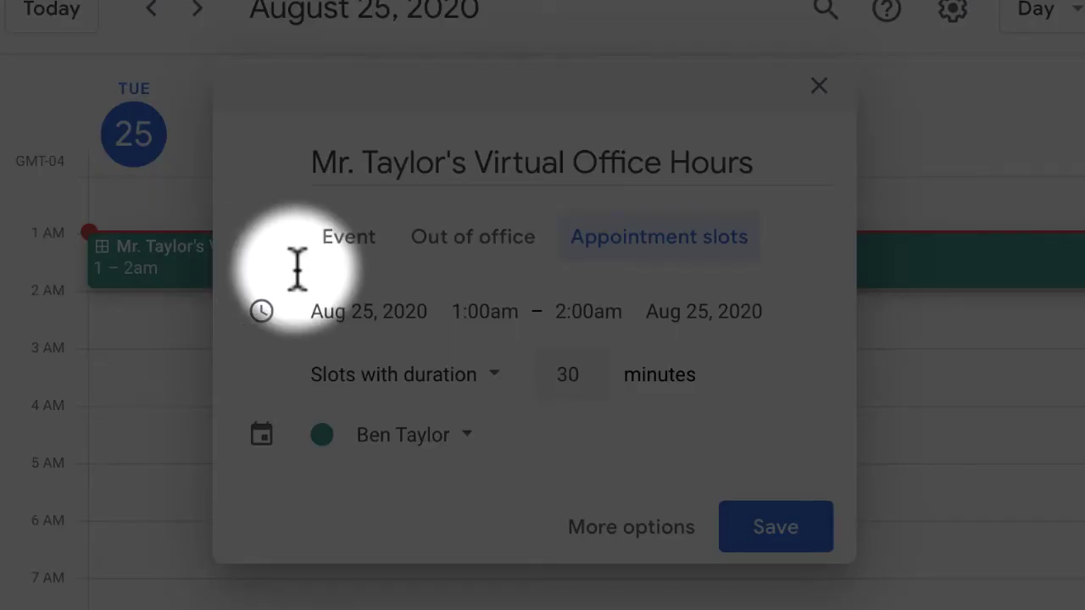
# Step: Set the date of the appointment slots to Sep 14, 2020
pyautogui.click(384, 310)
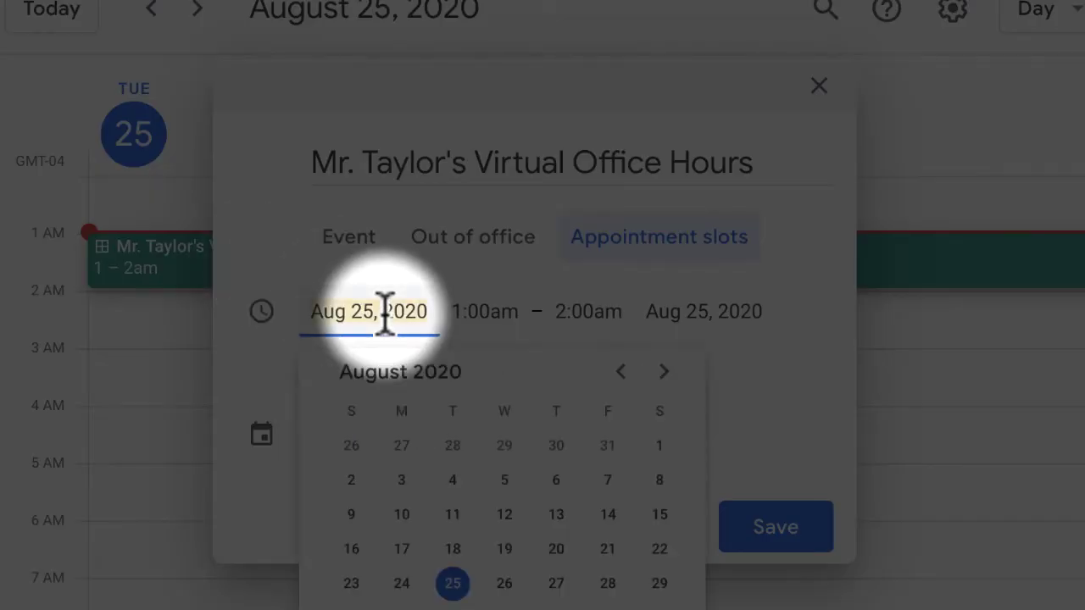
pyautogui.click(662, 377)
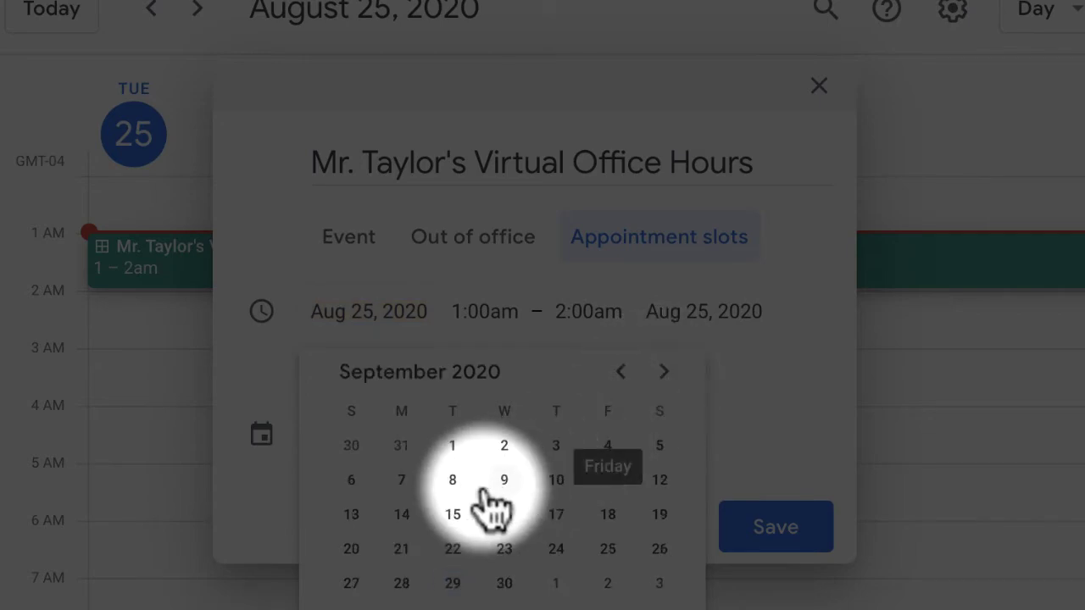
pyautogui.click(402, 515)
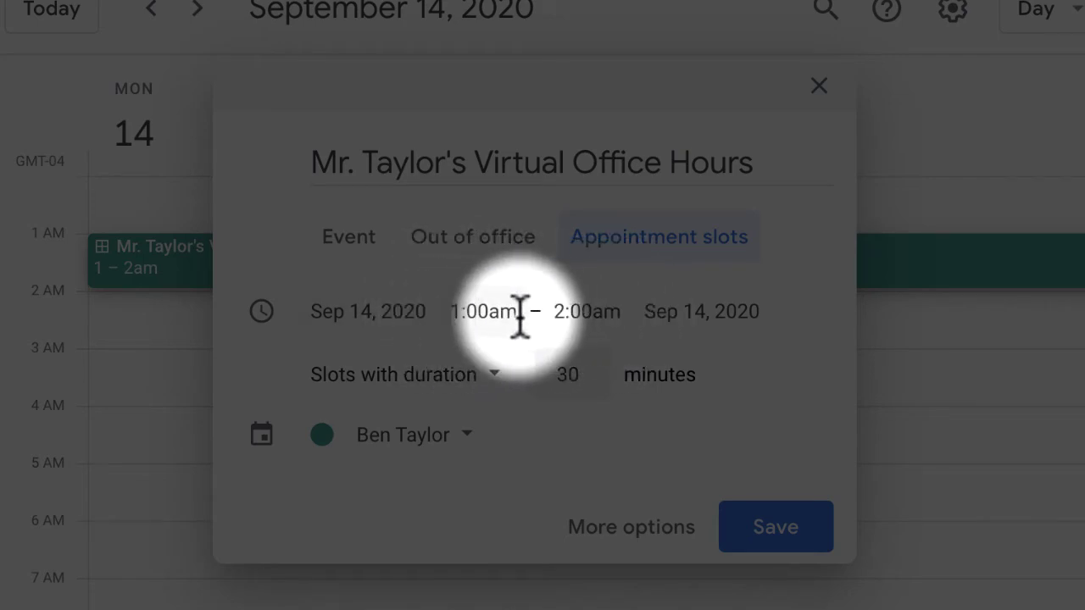
# Step: Set the appointment block to start at 9:00am and end at 10:30am
pyautogui.click(469, 298)
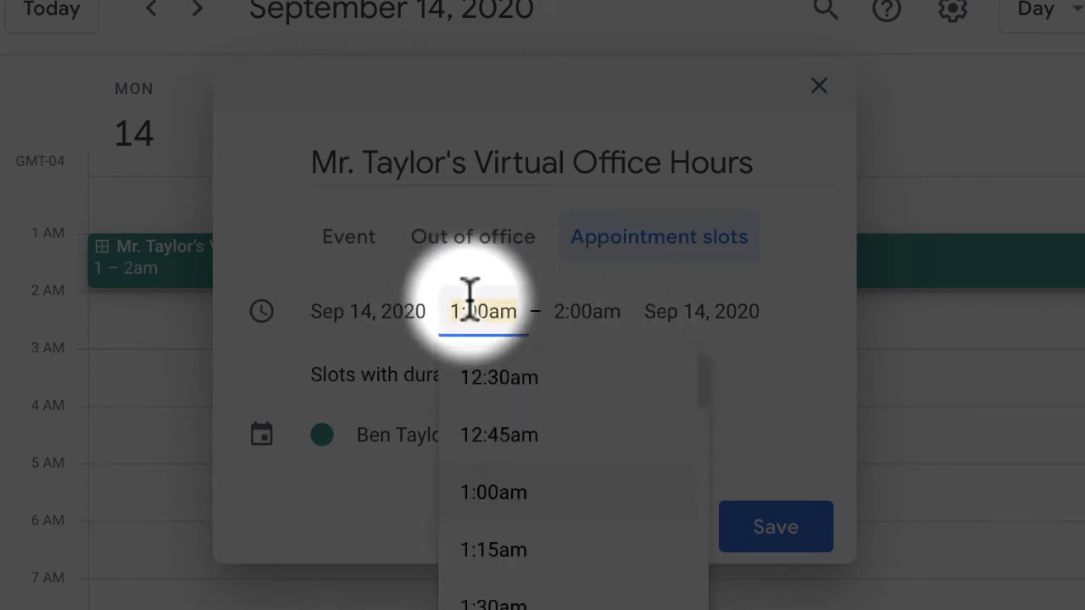
pyautogui.write('9:00')
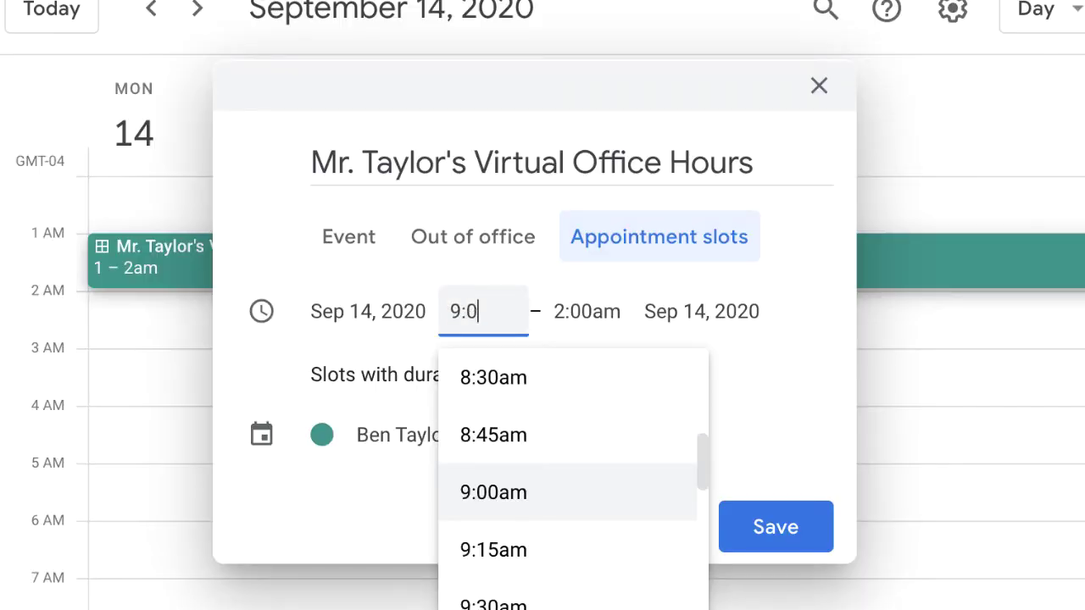
pyautogui.press('Tab')
pyautogui.write('10')
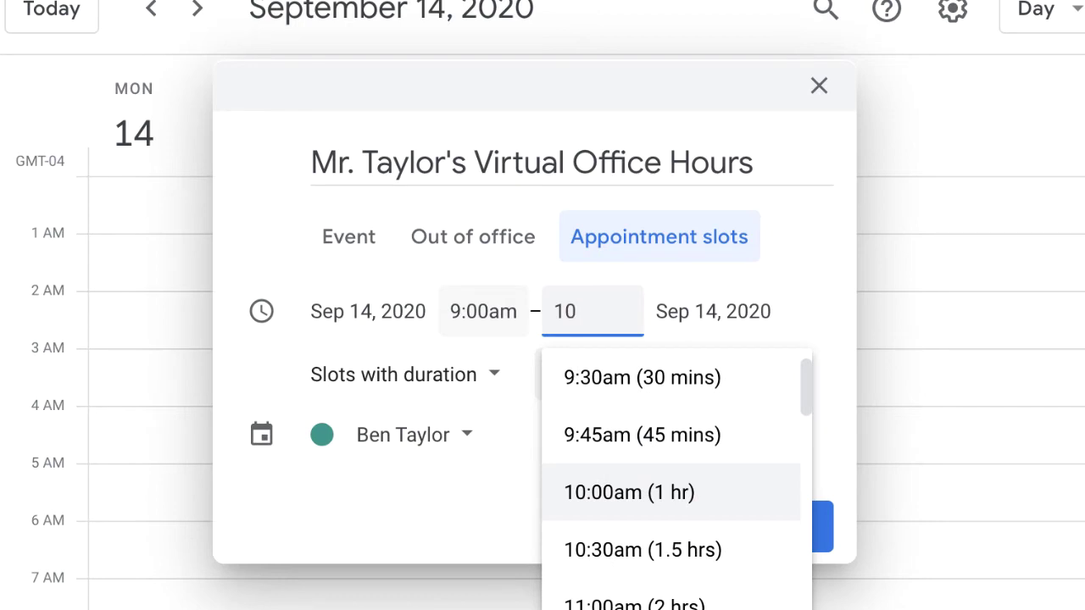
pyautogui.write(':30am')
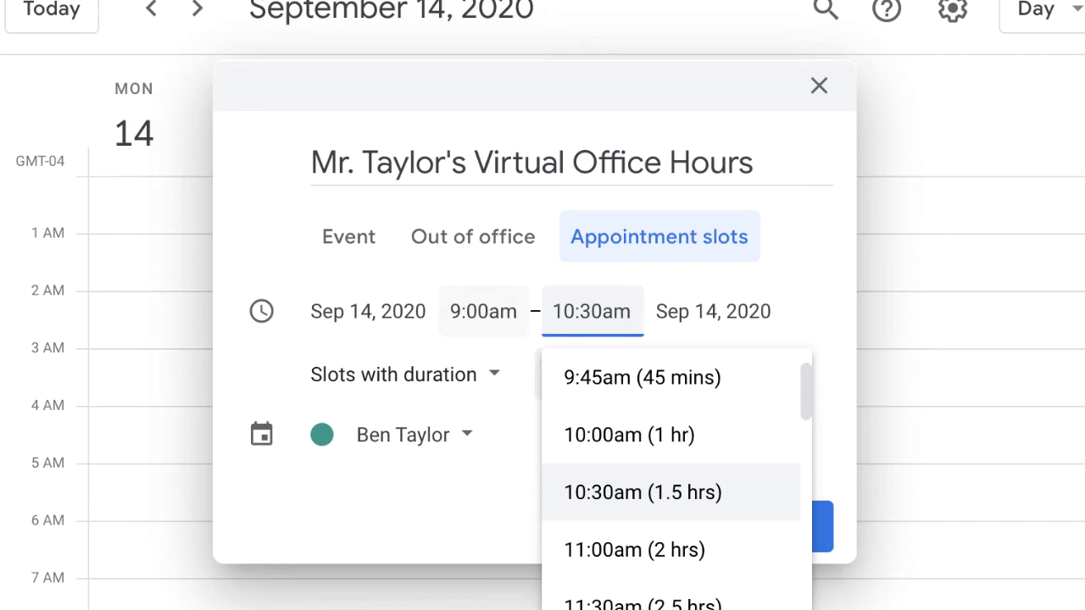
pyautogui.click(626, 491)
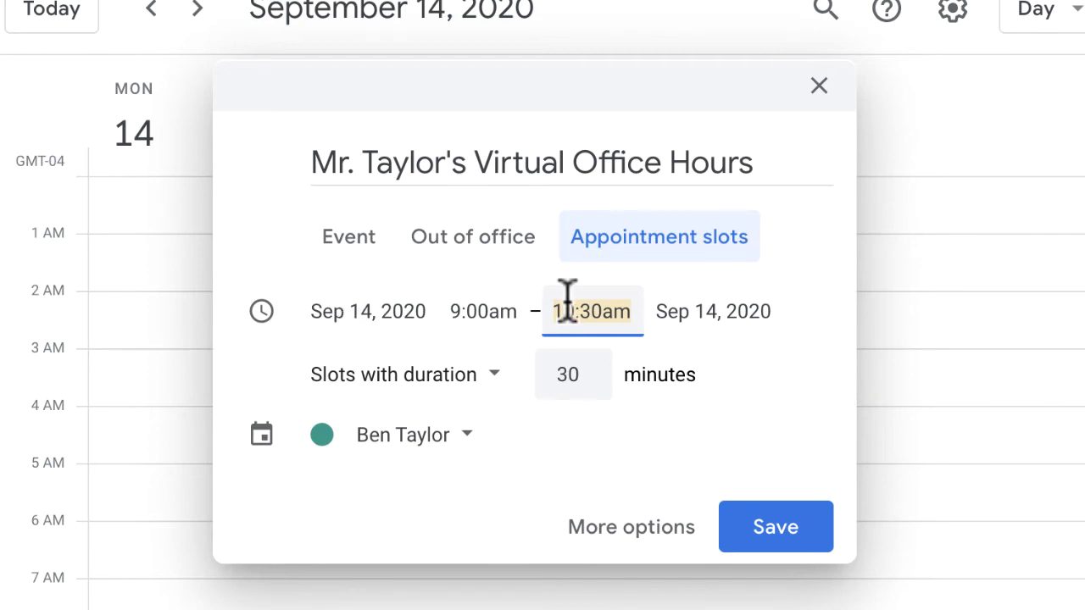
# Step: Keep the block divided as slots with duration and set each slot's length to 15 minutes
pyautogui.click(428, 386)
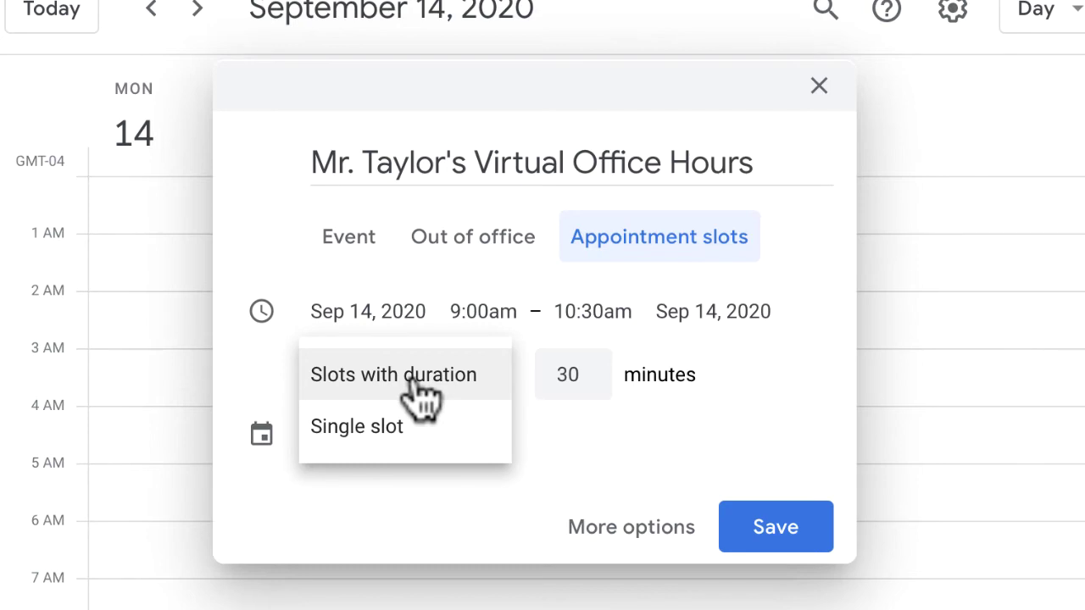
pyautogui.click(411, 381)
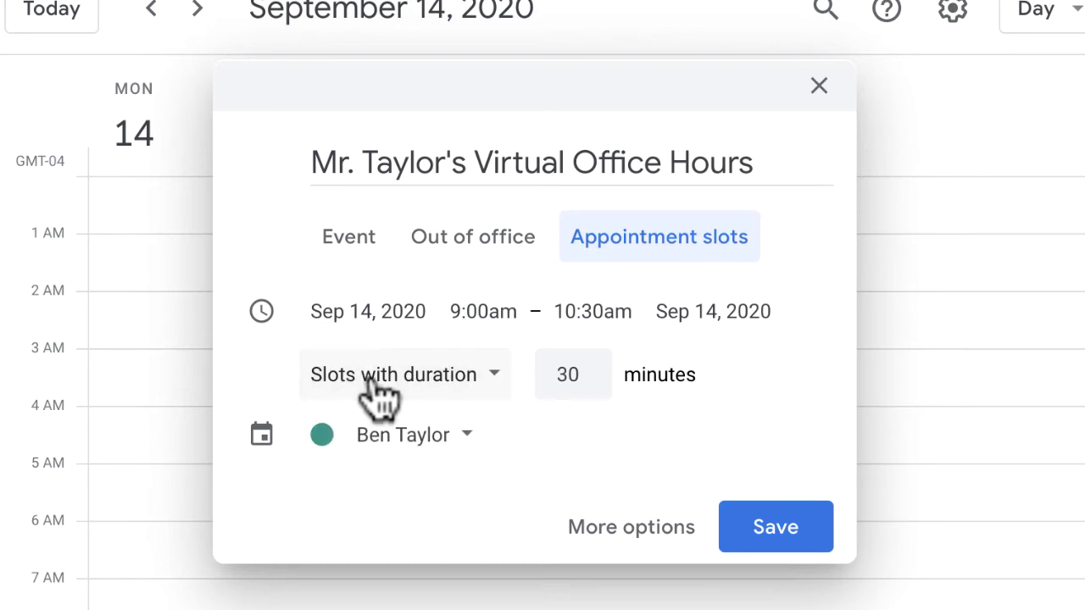
pyautogui.click(577, 374)
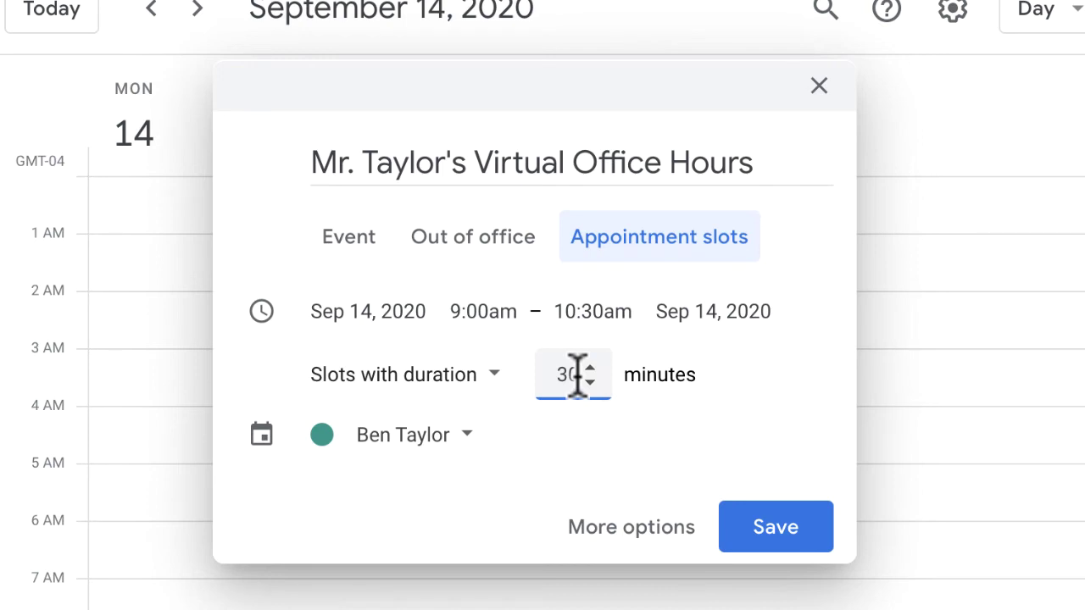
pyautogui.press('BackSpace')
pyautogui.press('BackSpace')
pyautogui.write('15')
# Step: Open the full event options and create a custom weekly recurrence on Monday, Wednesday and Friday
pyautogui.click(622, 541)
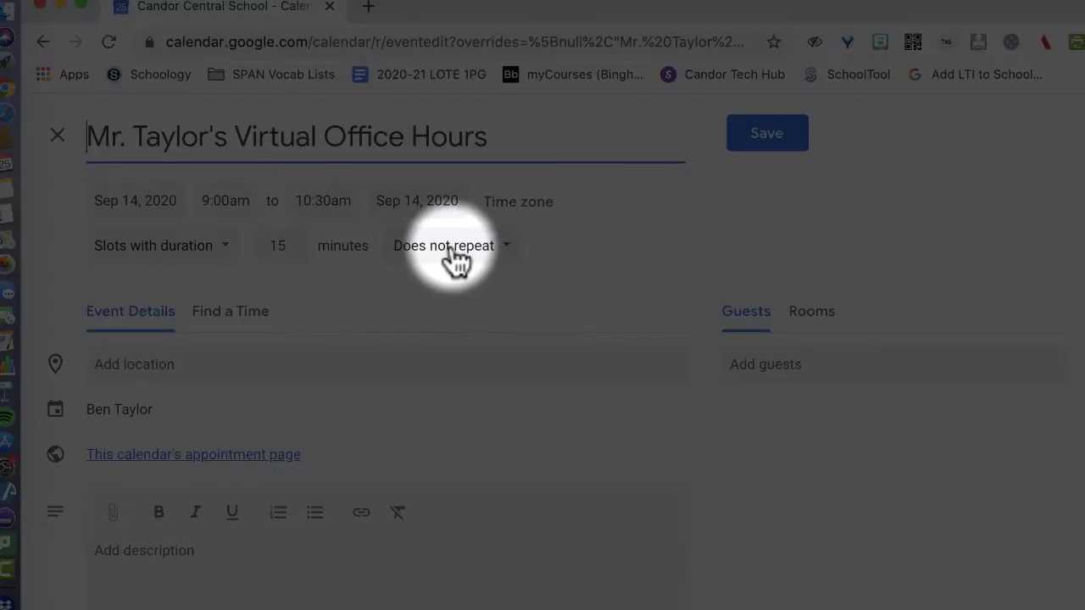
pyautogui.click(456, 262)
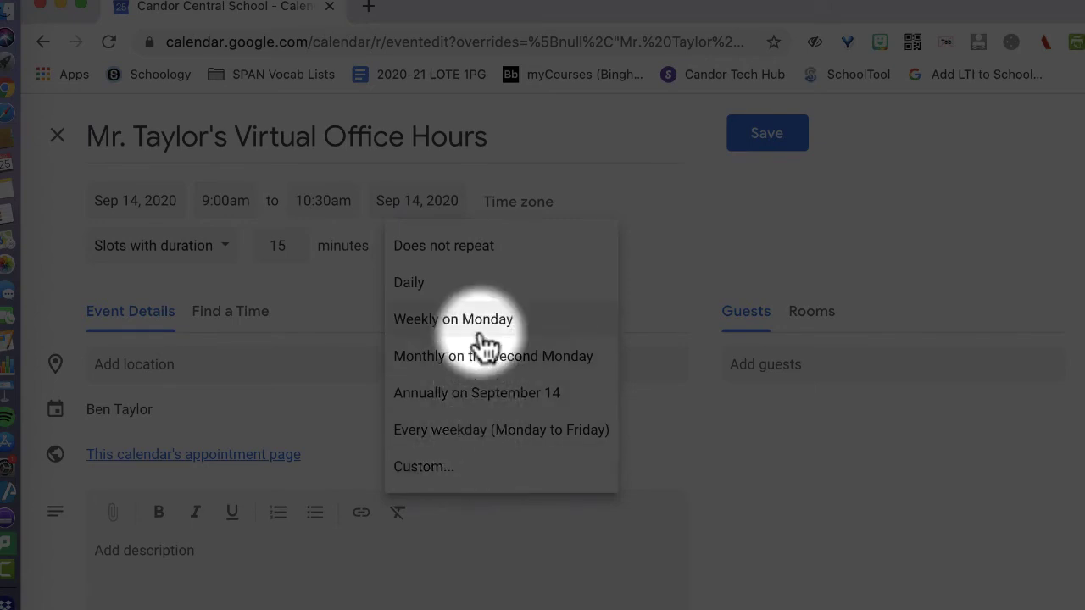
pyautogui.click(434, 467)
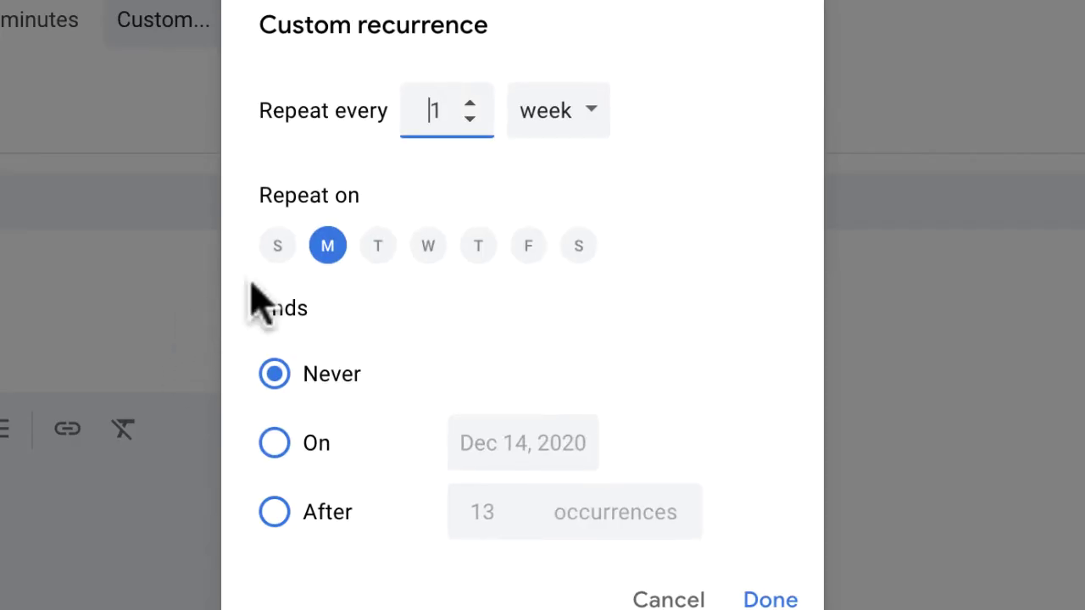
pyautogui.click(428, 246)
pyautogui.click(527, 247)
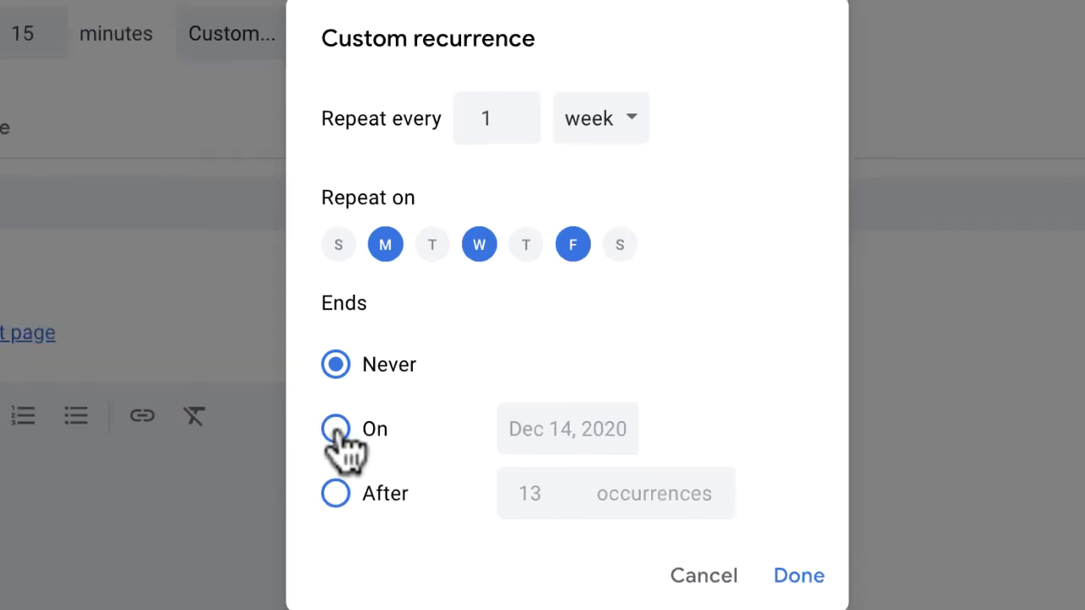
# Step: End the custom recurrence on June 30, 2021 and apply it to the event
pyautogui.click(275, 443)
pyautogui.click(484, 444)
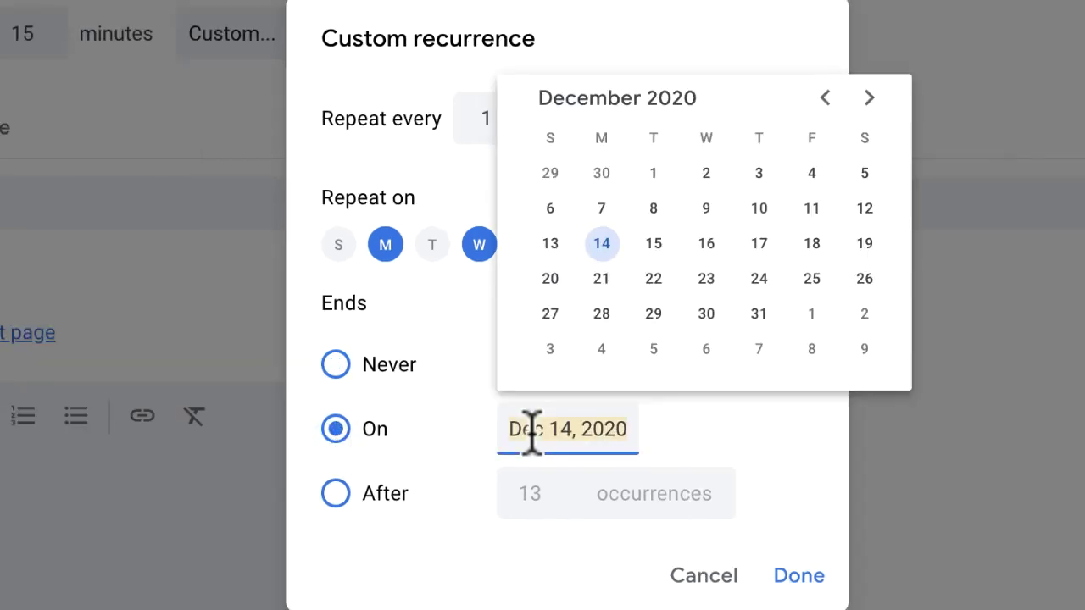
pyautogui.write('June 30, 2021')
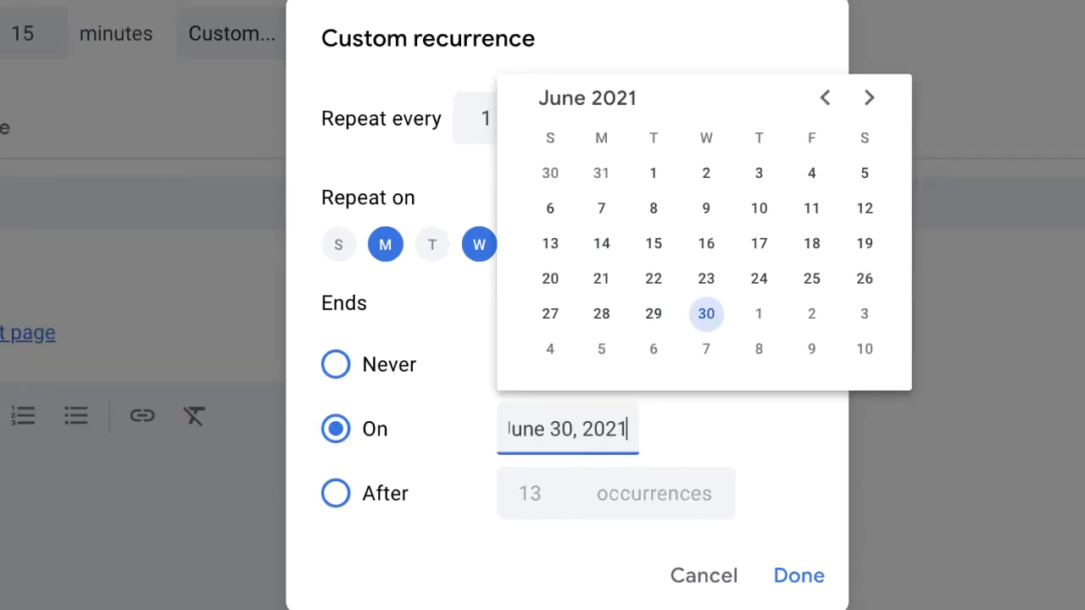
pyautogui.click(707, 329)
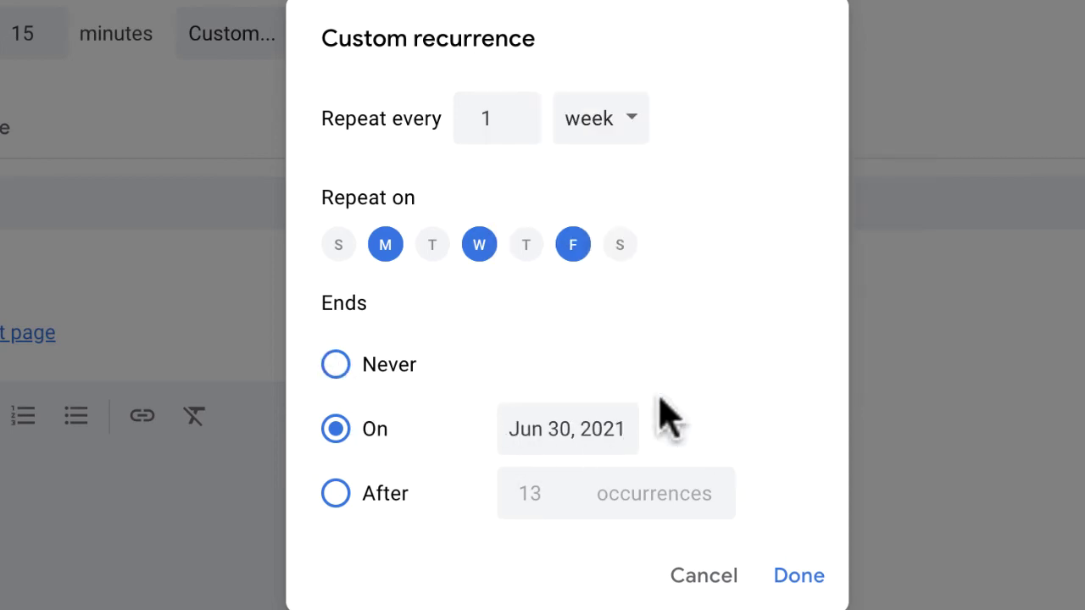
pyautogui.click(783, 574)
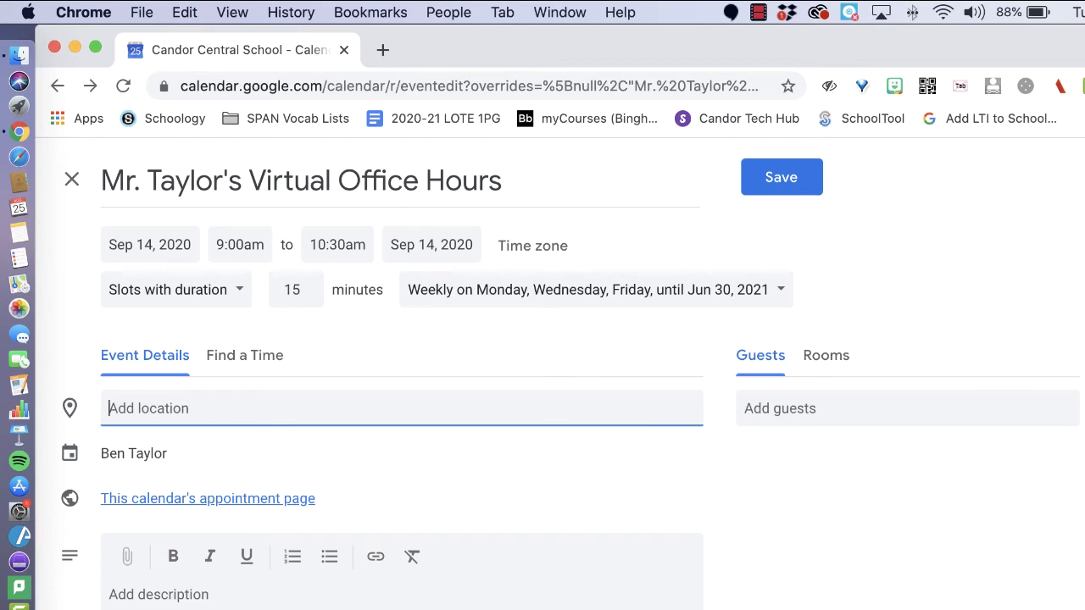
# Step: Enter the location text "Please check your email for a link to our Virtual Office Hours in Google Meet."
pyautogui.write('Please check your email for a link to our Virtua')
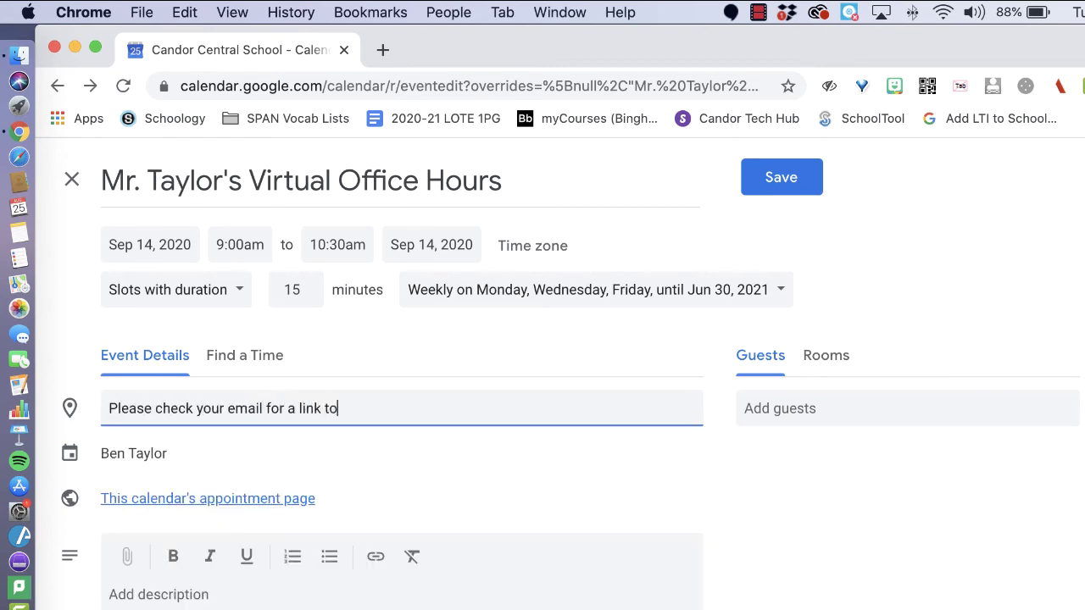
pyautogui.write('l Office Hours in Google Meet.')
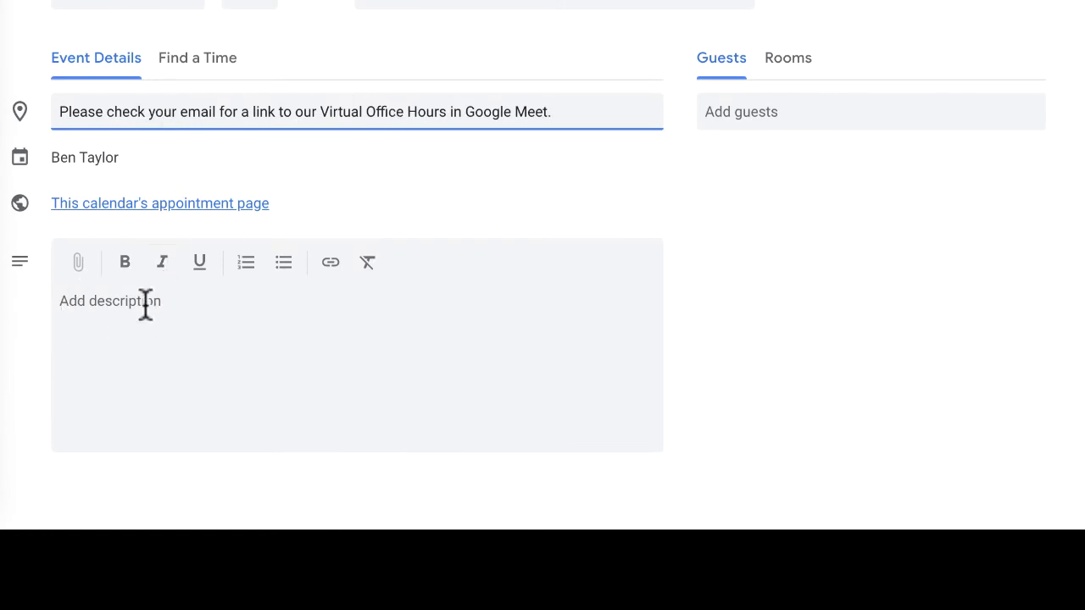
# Step: Add a description about the emailed Google Meet link, joining at the start time and writing what to work on, and save the event
pyautogui.click(103, 304)
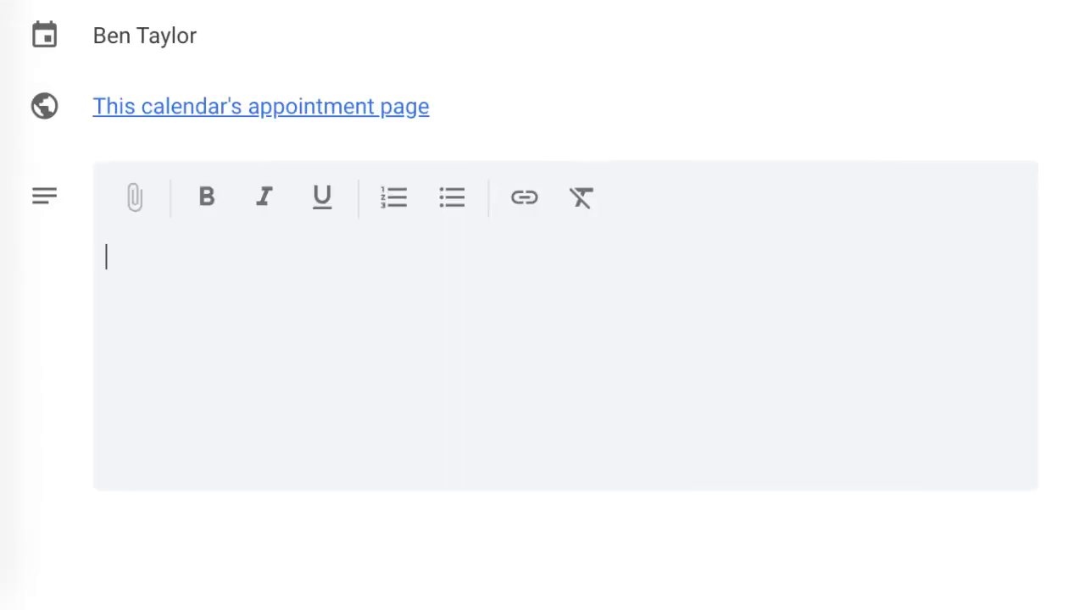
pyautogui.write('Once you click ')
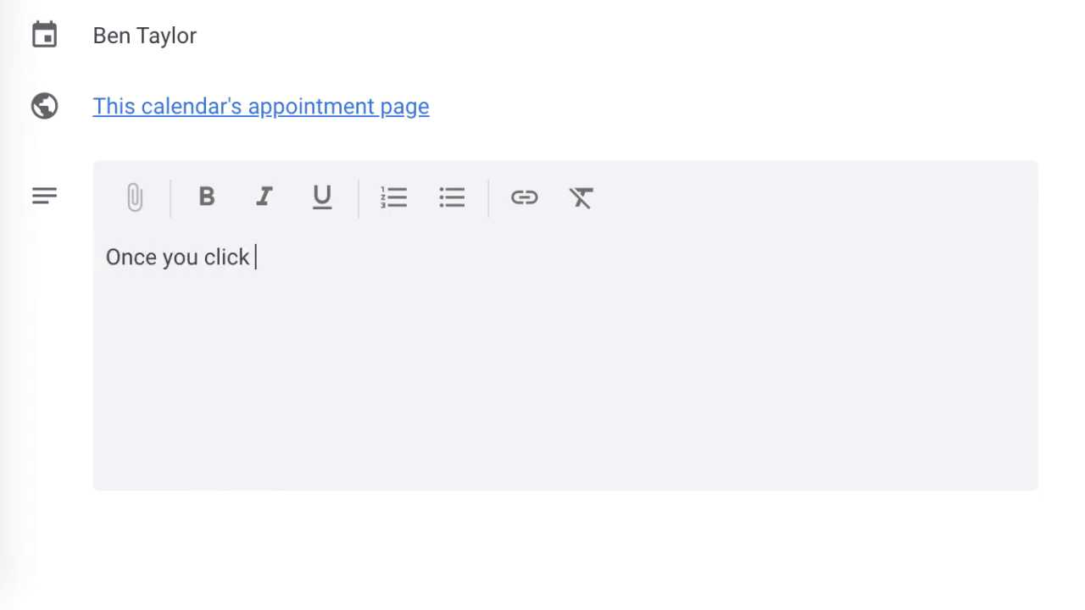
pyautogui.write('"Save" below, you will receive an email confirmatio')
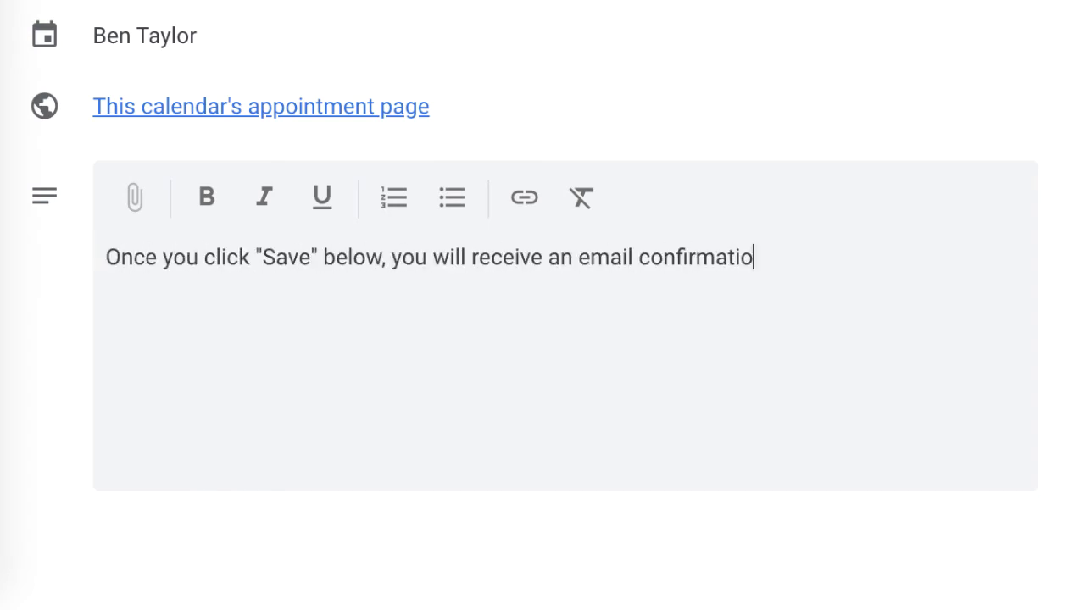
pyautogui.write('n with a Google Meet link. Please be in the Google Meet')
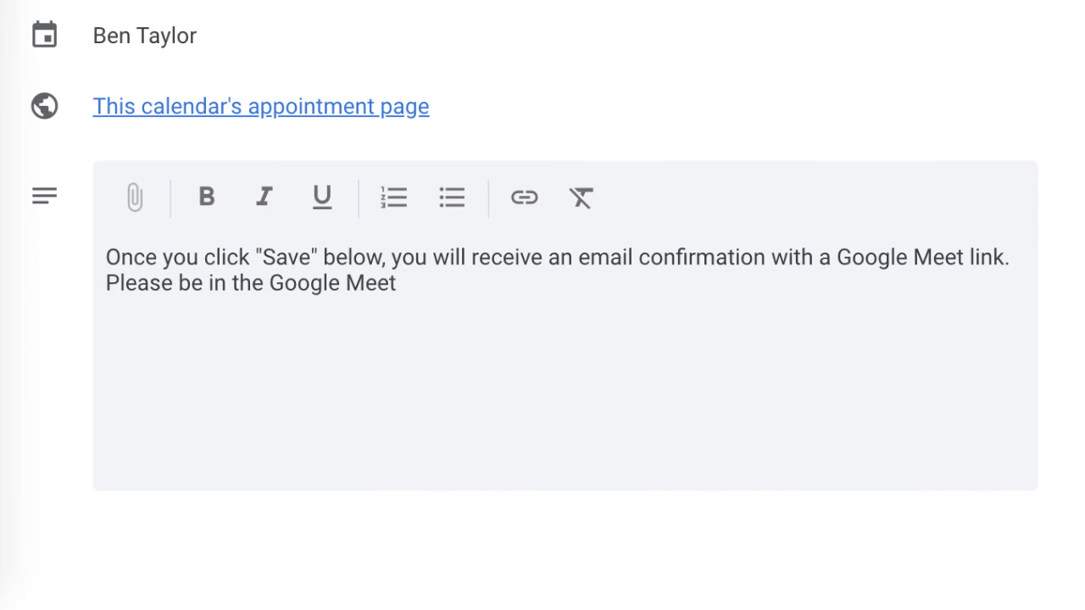
pyautogui.write(' (linked in email) at the start time of our appointment')
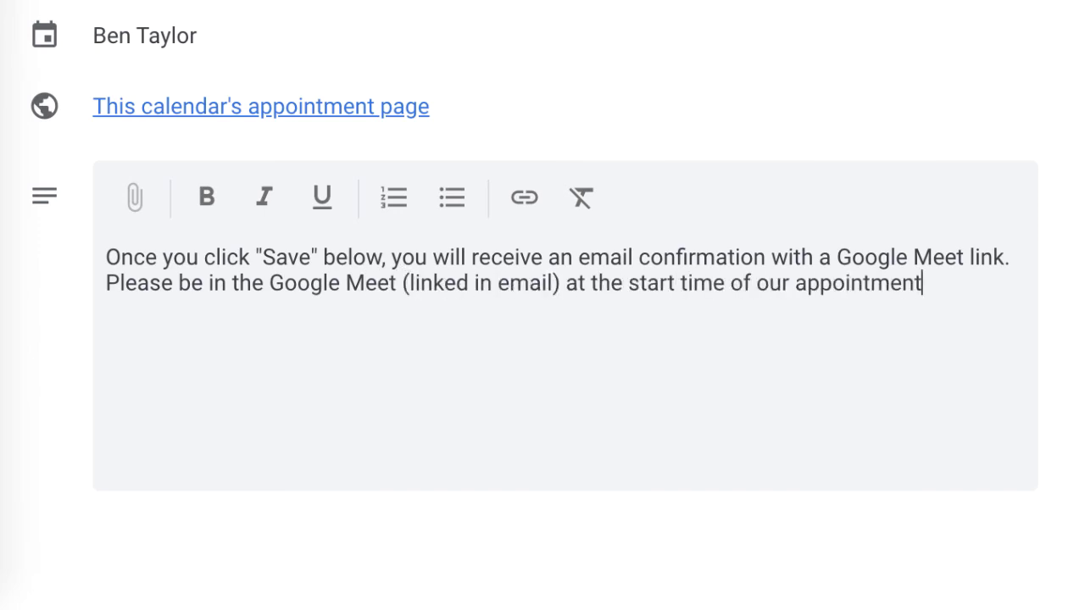
pyautogui.write('. Also, please write a quick description of what you would like to work ')
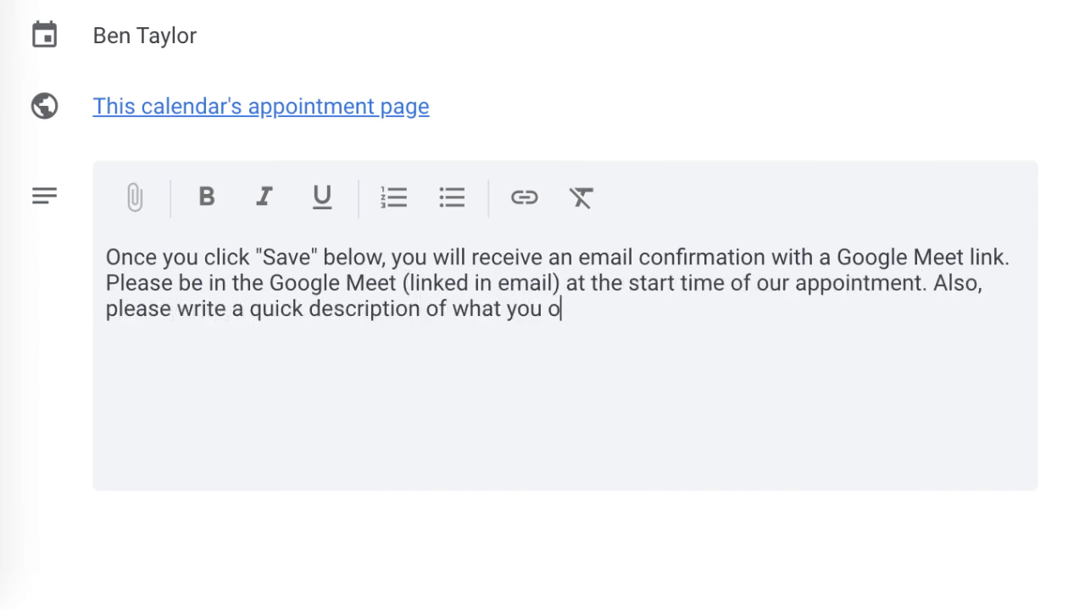
pyautogui.write('on so that I can be ready to help you!')
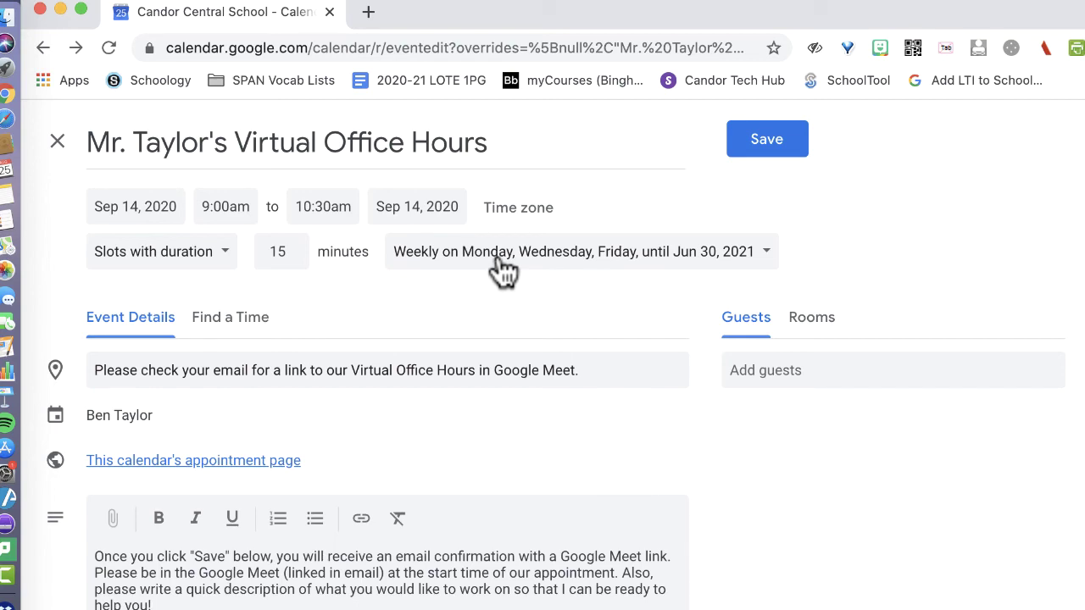
pyautogui.click(769, 144)
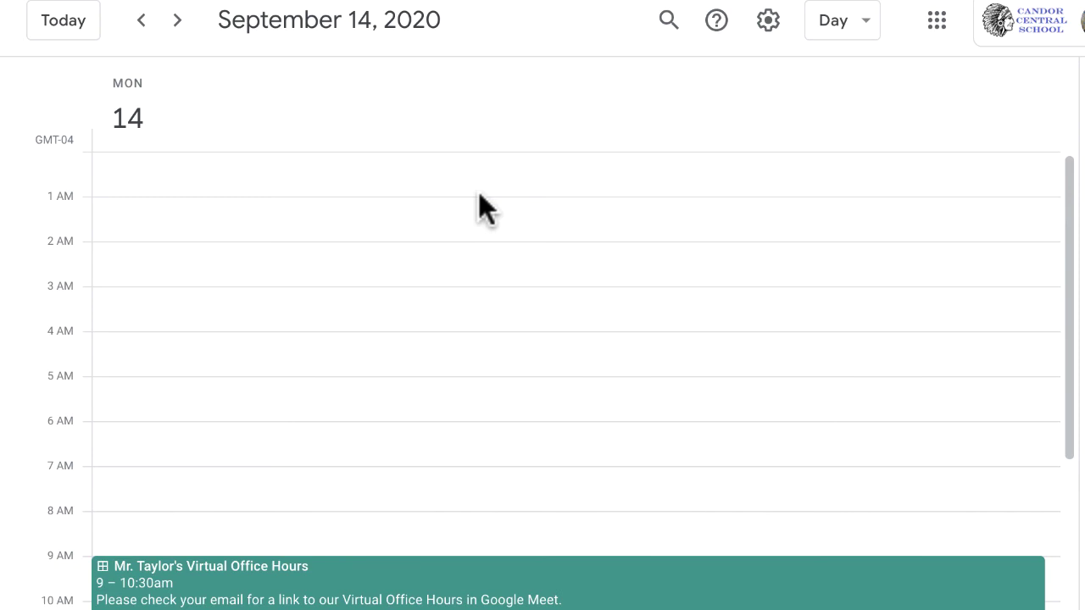
# Step: Check the day schedules for September 16 and September 18, 2020 for the recurring office hours, and return to September 14
pyautogui.press('n')
pyautogui.press('n')
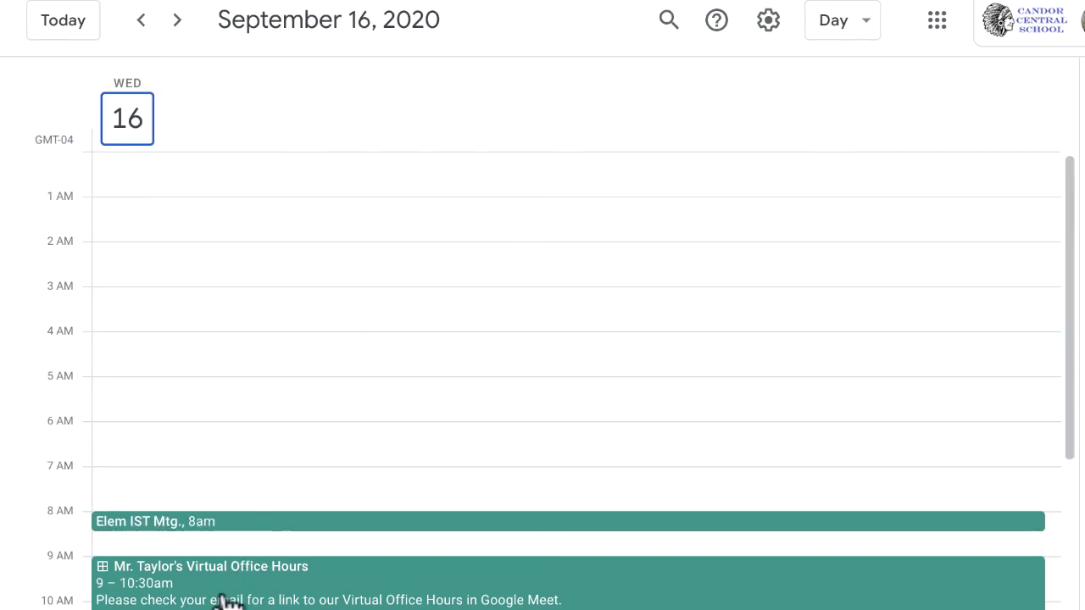
pyautogui.doubleClick(177, 20)
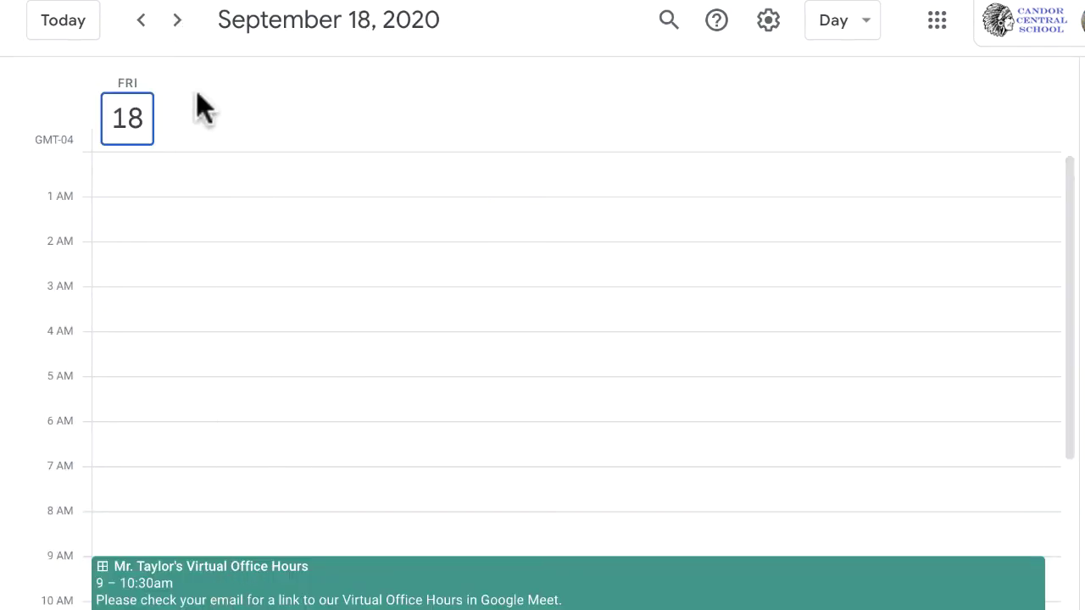
pyautogui.click(144, 20)
pyautogui.doubleClick(144, 21)
pyautogui.click(144, 20)
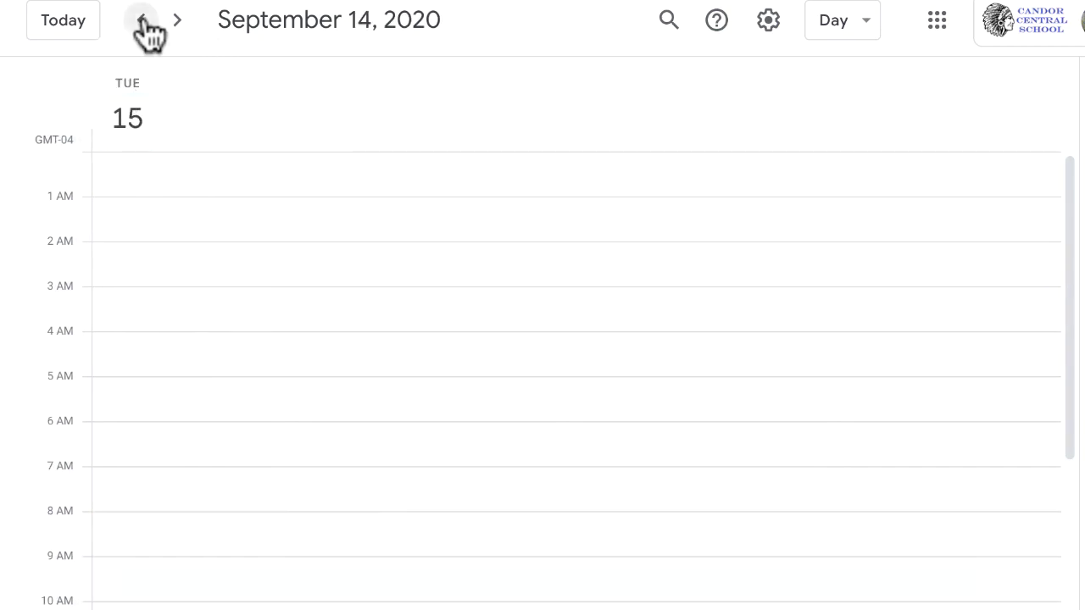